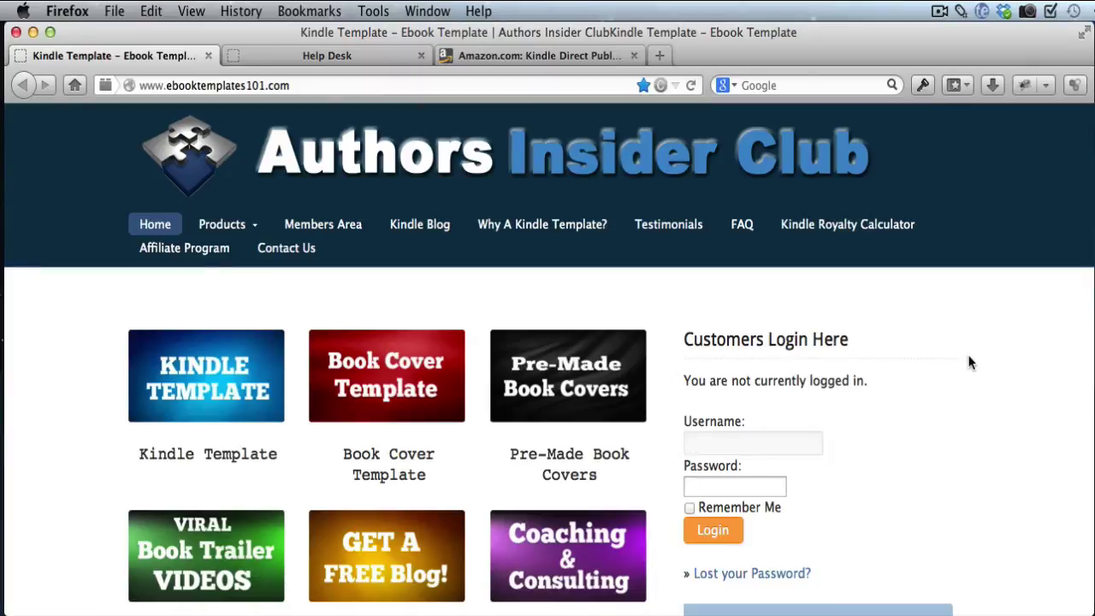
Step: Switch to the already open Kindle Direct Publishing bookshelf and look over its list of titles
left_click(496, 60)
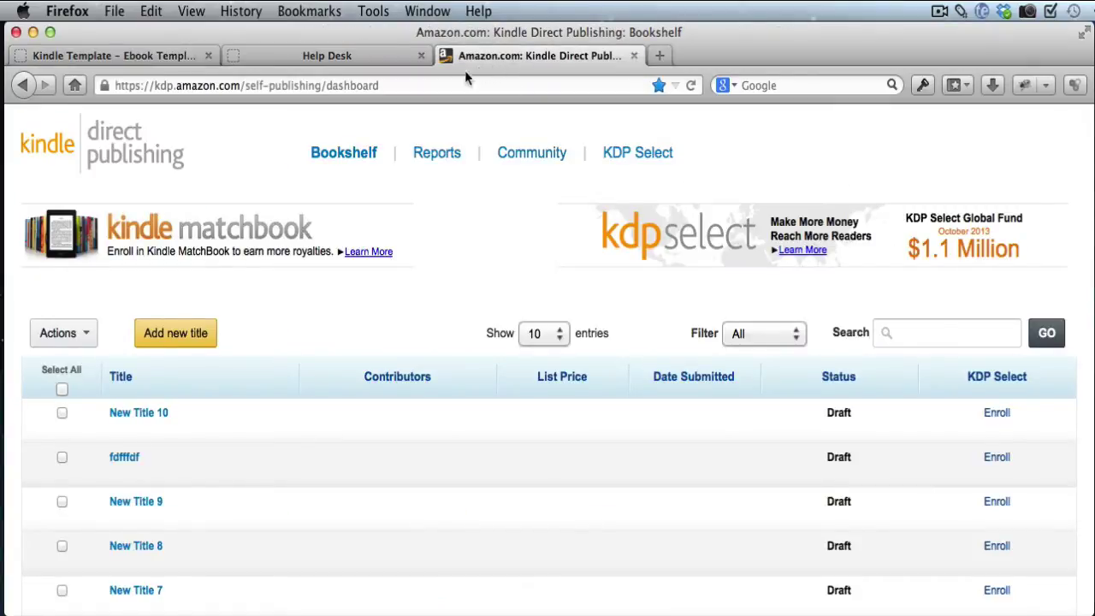
left_click(204, 97)
mouse_move(224, 72)
left_mouse_down()
mouse_move(98, 68)
mouse_move(221, 106)
mouse_move(250, 74)
mouse_move(181, 70)
left_mouse_up()
mouse_move(291, 376)
left_mouse_down()
mouse_move(99, 381)
mouse_move(31, 478)
mouse_move(198, 581)
mouse_move(323, 386)
mouse_move(227, 372)
left_mouse_up()
mouse_move(61, 407)
left_mouse_down()
mouse_move(39, 421)
mouse_move(85, 434)
mouse_move(44, 405)
mouse_move(109, 382)
left_mouse_up()
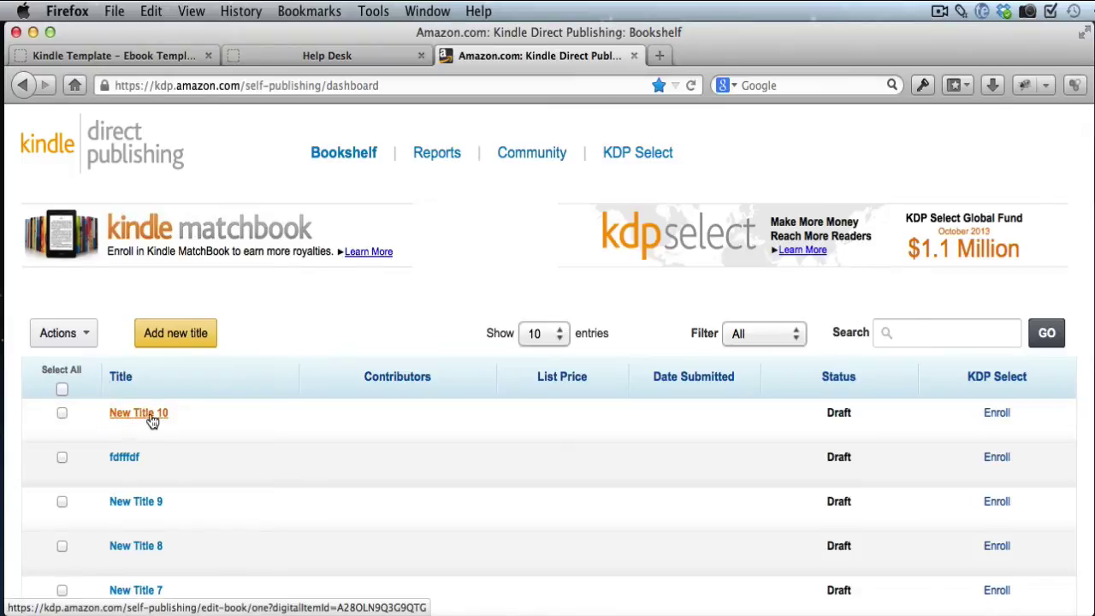
Step: Select the draft New Title 10 on the bookshelf and open its book details for editing
left_click(61, 413)
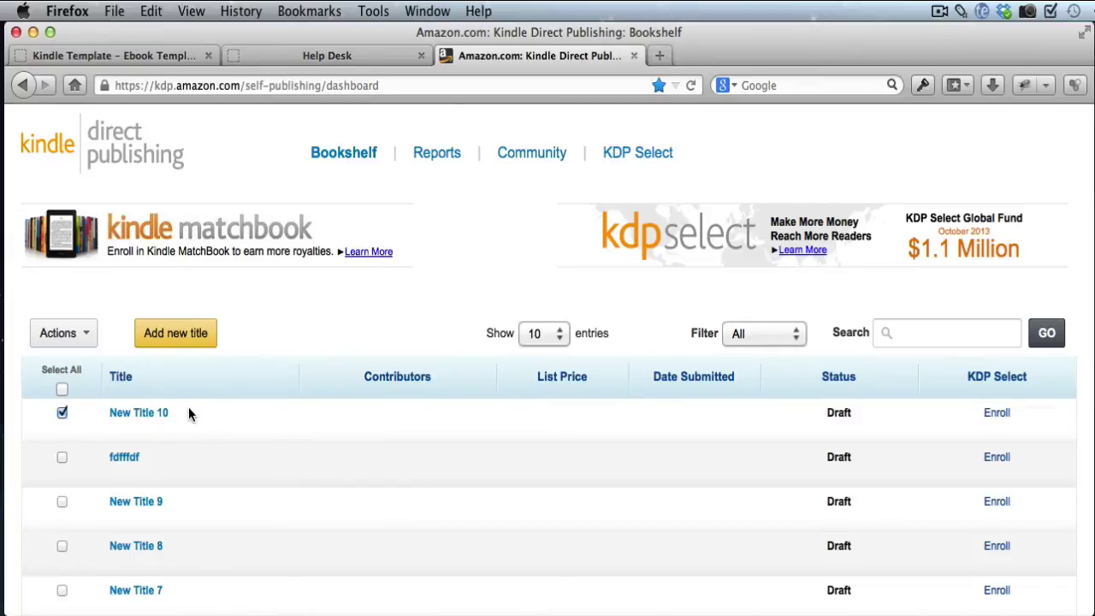
mouse_move(188, 401)
left_mouse_down()
mouse_move(73, 403)
mouse_move(301, 425)
left_mouse_up()
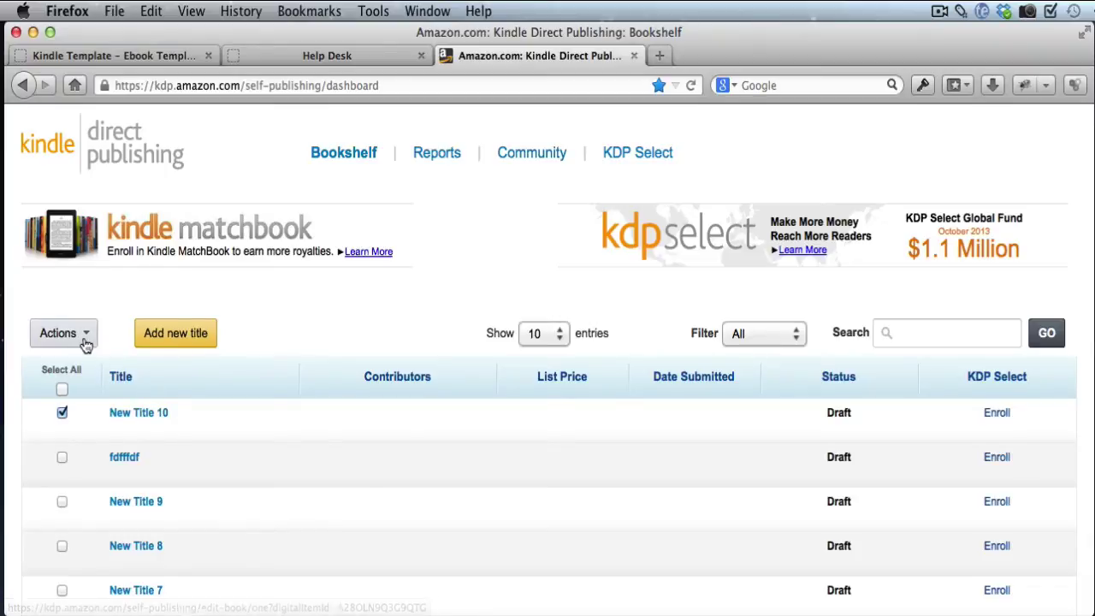
mouse_move(106, 313)
left_mouse_down()
mouse_move(20, 323)
mouse_move(102, 315)
left_mouse_up()
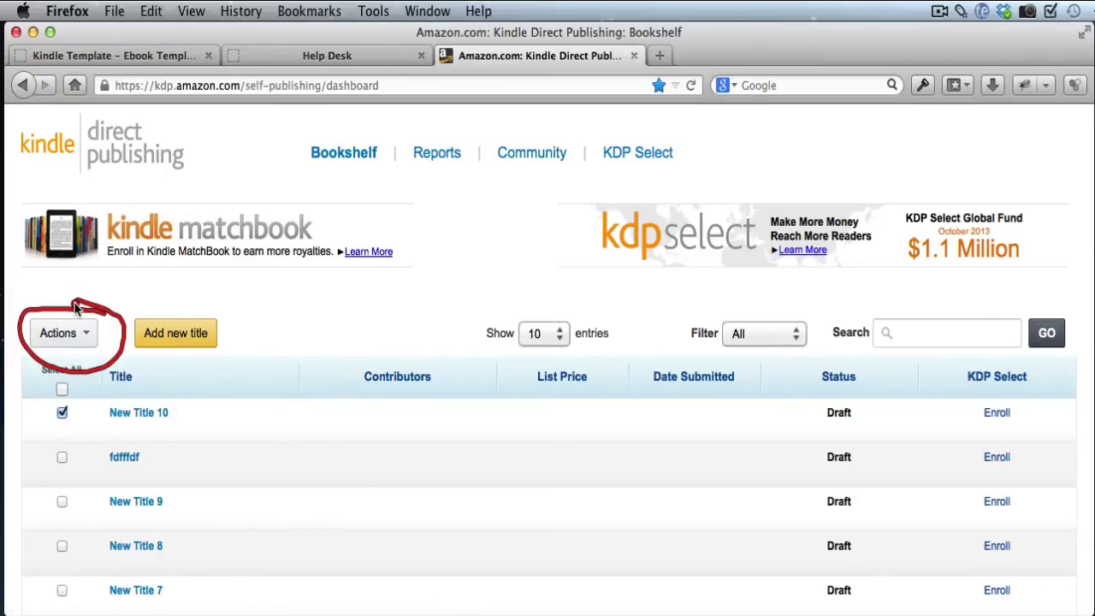
left_click(89, 333)
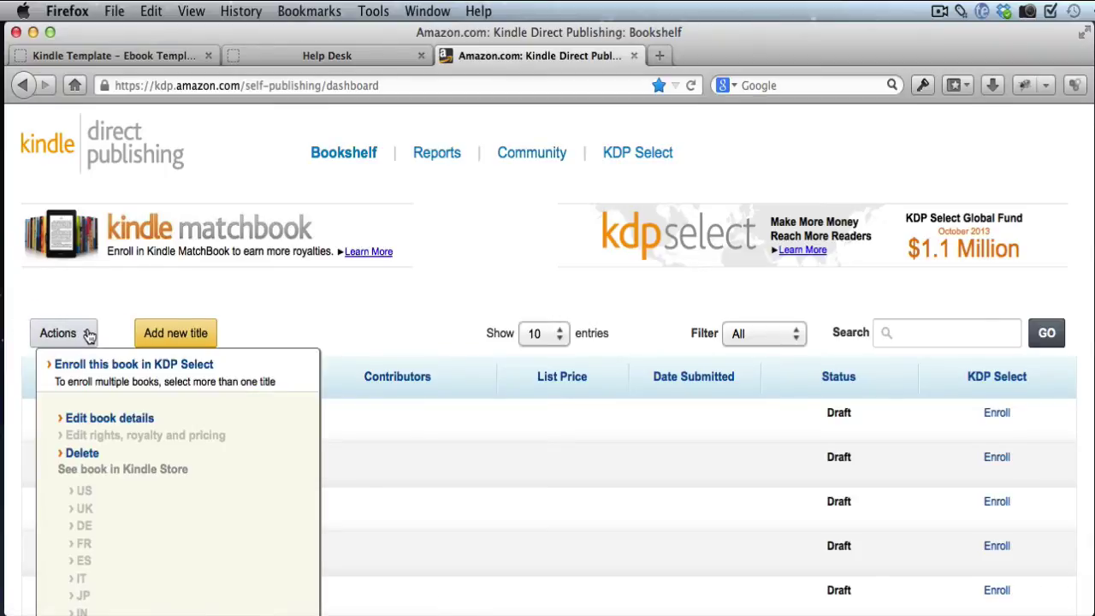
left_click(126, 421)
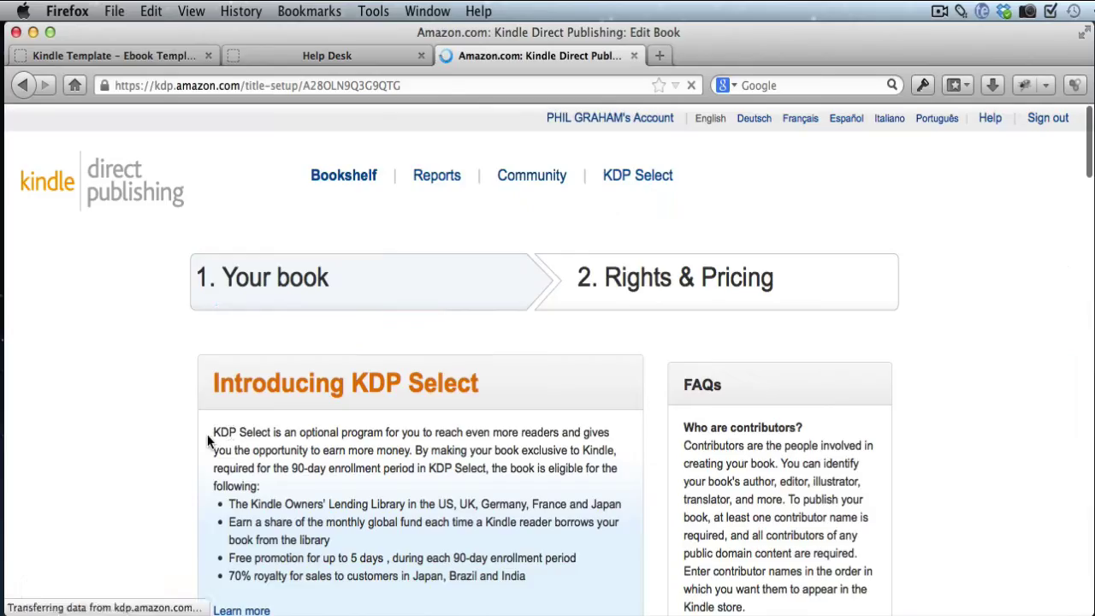
Step: Go to the Upload or Create a Book Cover section and examine the option for uploading a cover image
scroll(17, 368, "down", 12)
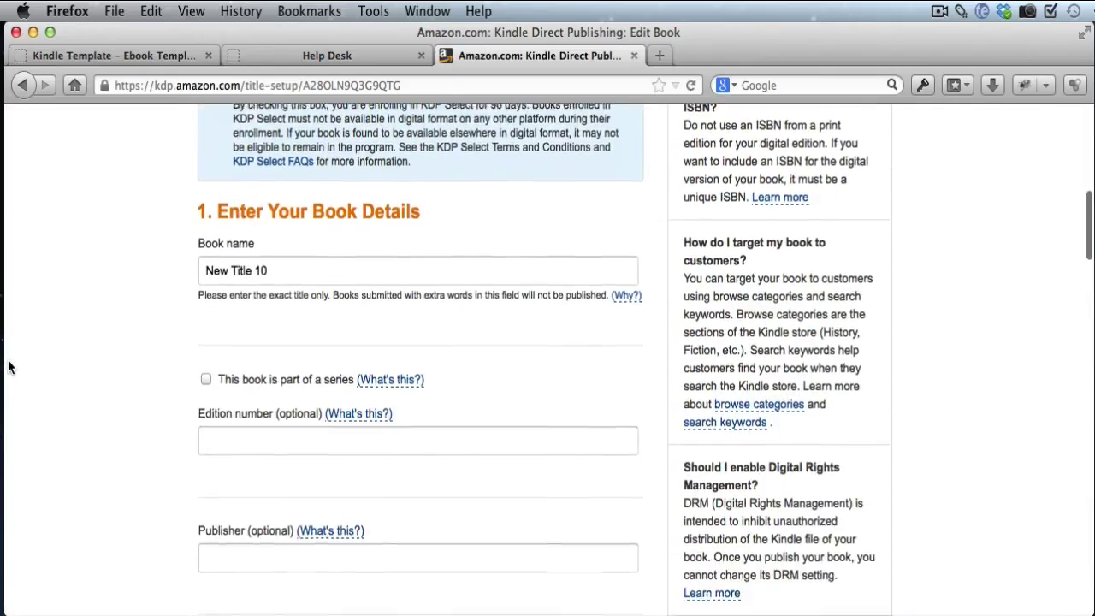
scroll(8, 369, "down", 5)
scroll(8, 369, "down", 5)
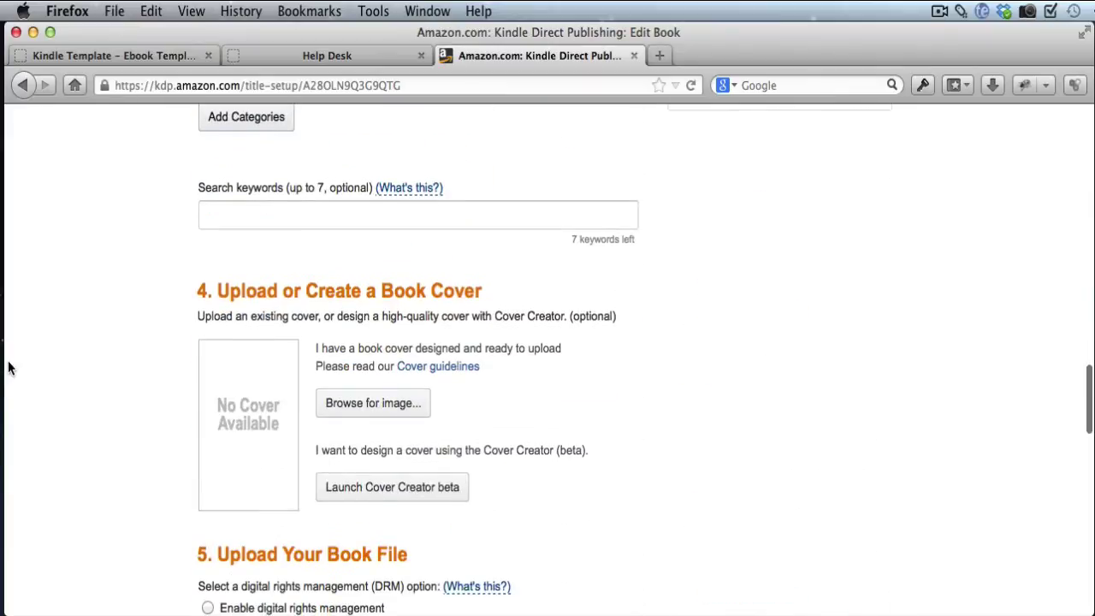
scroll(9, 368, "down", 5)
scroll(9, 369, "up", 5)
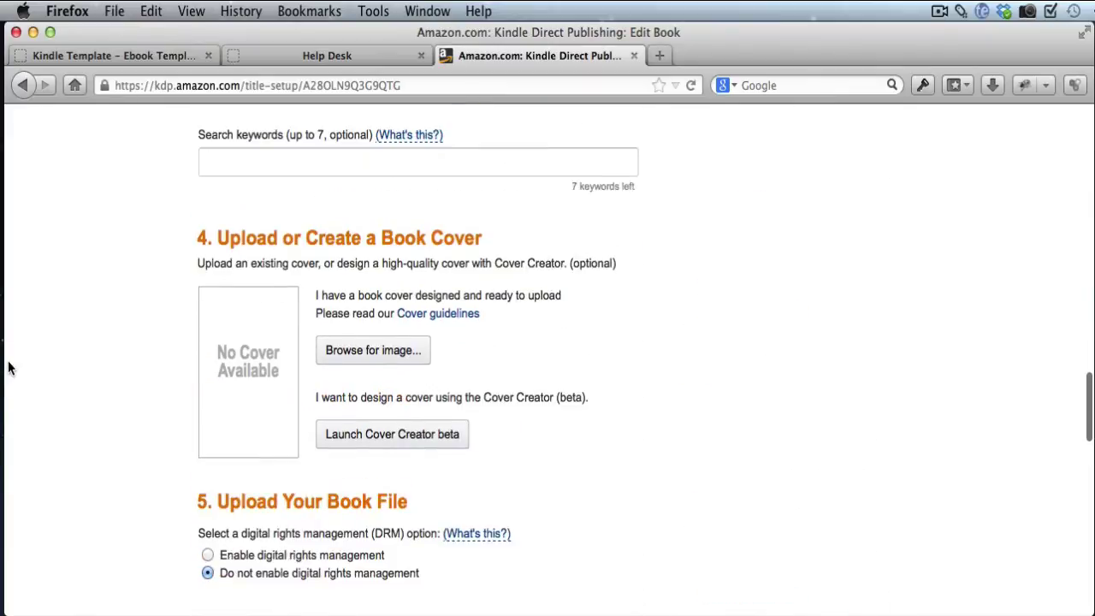
scroll(9, 369, "down", 1)
scroll(9, 369, "down", 1)
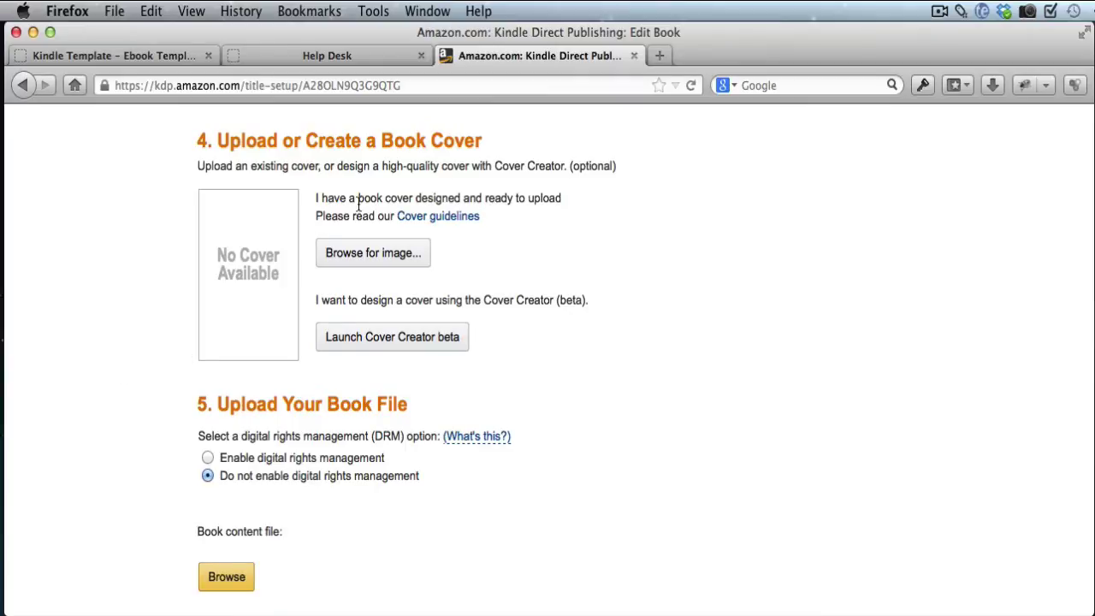
mouse_move(729, 179)
left_mouse_down()
mouse_move(604, 232)
mouse_move(598, 248)
mouse_move(623, 272)
left_mouse_up()
mouse_move(778, 477)
left_mouse_down()
mouse_move(482, 471)
mouse_move(582, 505)
left_mouse_up()
mouse_move(477, 244)
left_mouse_down()
mouse_move(354, 217)
mouse_move(315, 277)
mouse_move(460, 276)
mouse_move(451, 235)
left_mouse_up()
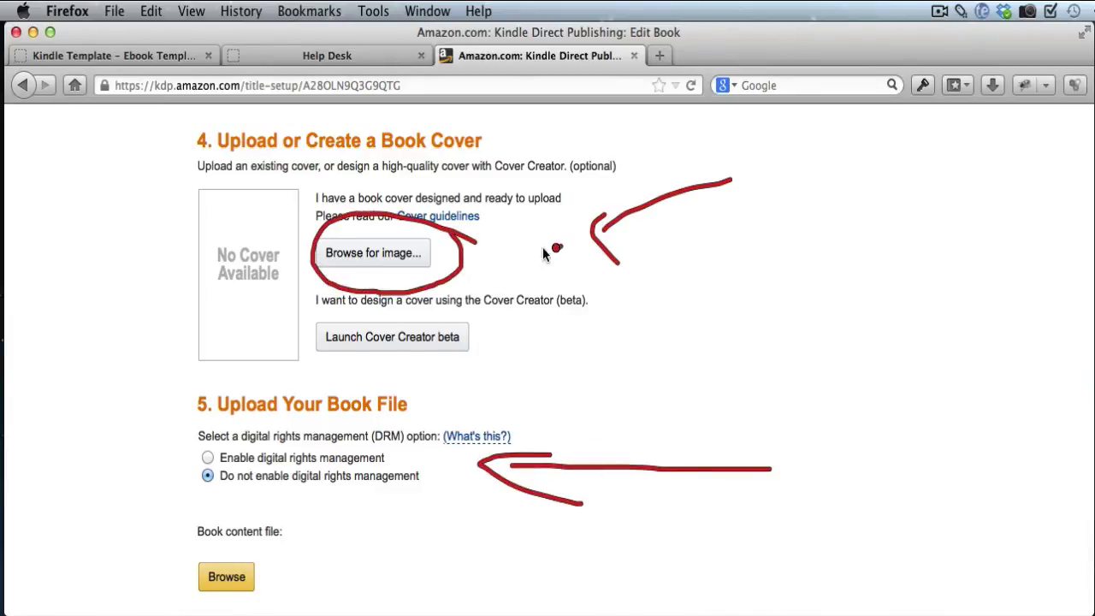
mouse_move(562, 247)
left_mouse_down()
mouse_move(470, 259)
mouse_move(493, 275)
left_mouse_up()
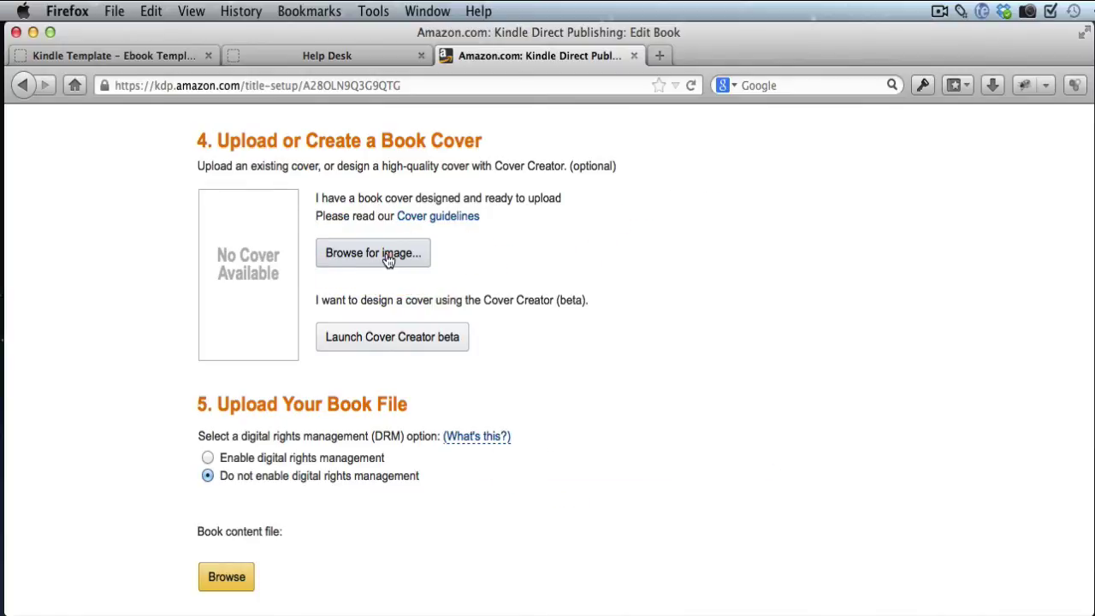
Step: Examine the Upload Your Book File section, including where the book content file is uploaded
scroll(521, 350, "down", 3)
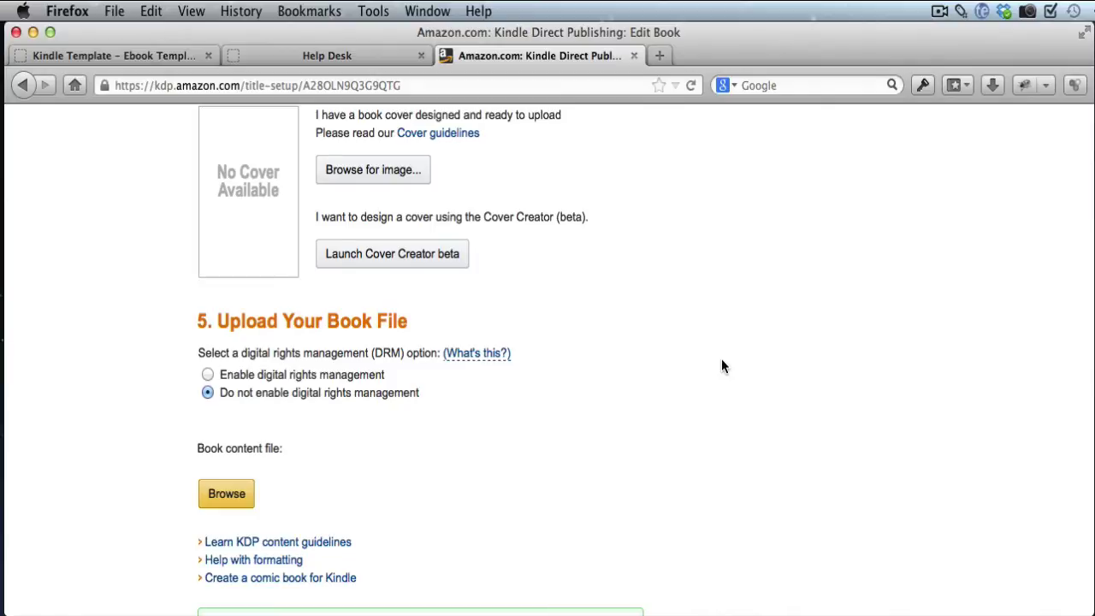
mouse_move(451, 298)
left_mouse_down()
mouse_move(205, 275)
mouse_move(190, 427)
mouse_move(655, 387)
mouse_move(477, 285)
left_mouse_up()
mouse_move(314, 451)
left_mouse_down()
mouse_move(282, 448)
mouse_move(368, 413)
mouse_move(291, 441)
left_mouse_up()
mouse_move(695, 456)
left_mouse_down()
mouse_move(539, 478)
mouse_move(333, 483)
left_mouse_up()
left_click_drag(379, 449, 380, 517)
Step: Look through the rest of the book details page and locate the Contact Us link in the footer
scroll(601, 462, "down", 15)
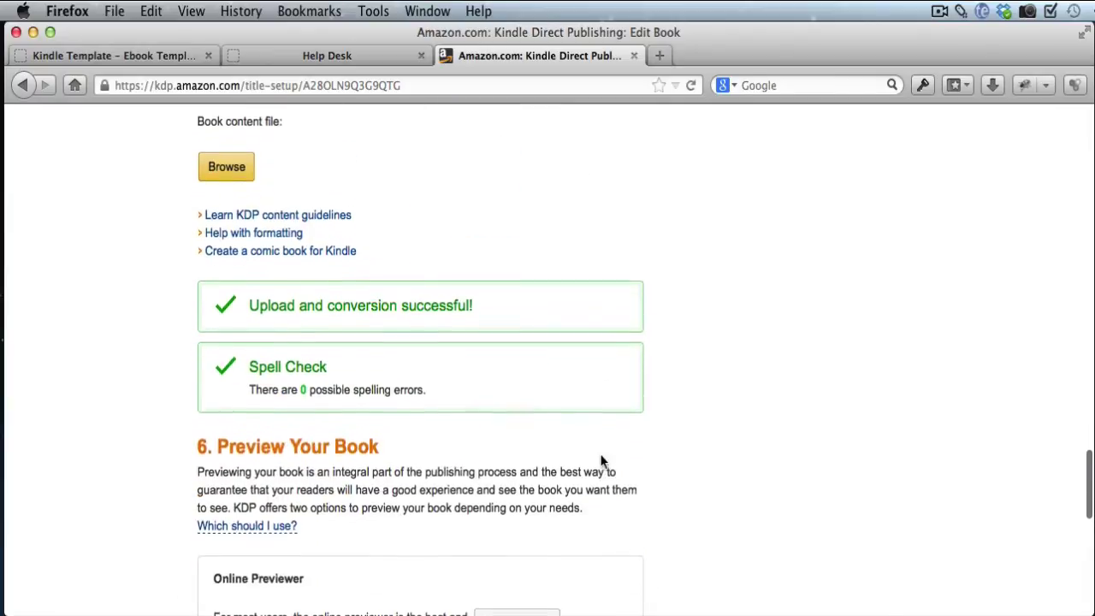
scroll(602, 462, "down", 10)
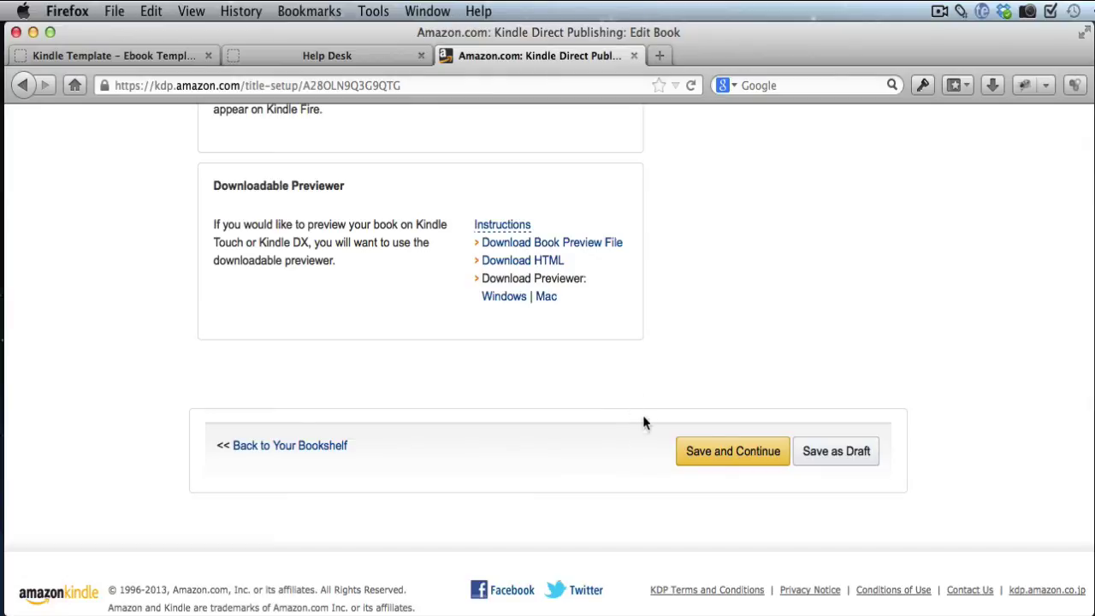
mouse_move(1002, 579)
left_mouse_down()
mouse_move(958, 561)
mouse_move(937, 582)
mouse_move(935, 611)
mouse_move(981, 609)
mouse_move(1006, 578)
mouse_move(984, 554)
left_mouse_up()
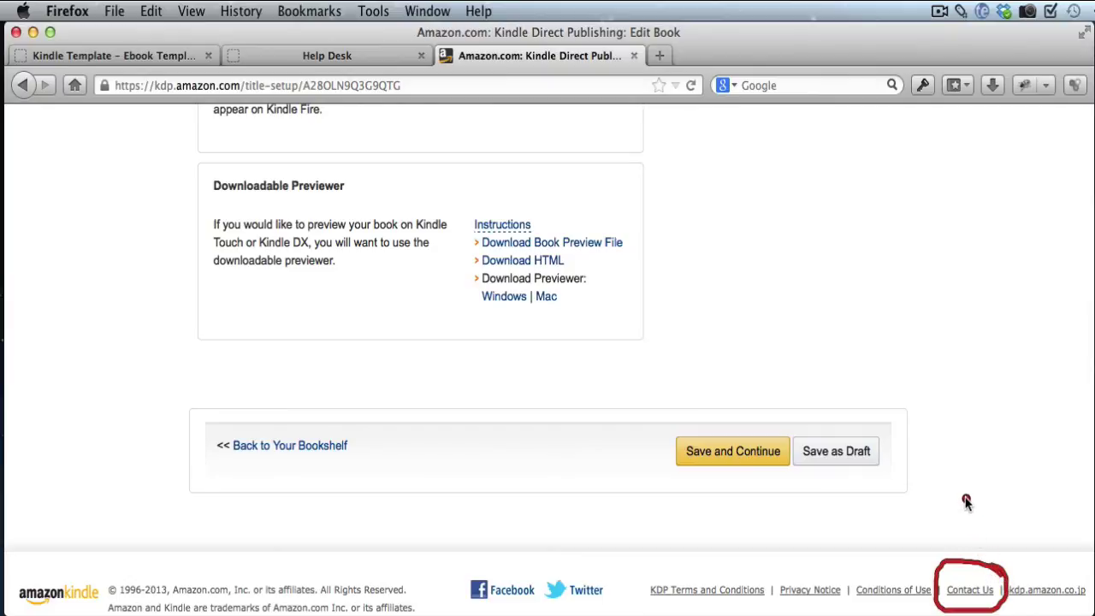
mouse_move(965, 501)
left_mouse_down()
mouse_move(967, 560)
mouse_move(994, 528)
left_mouse_up()
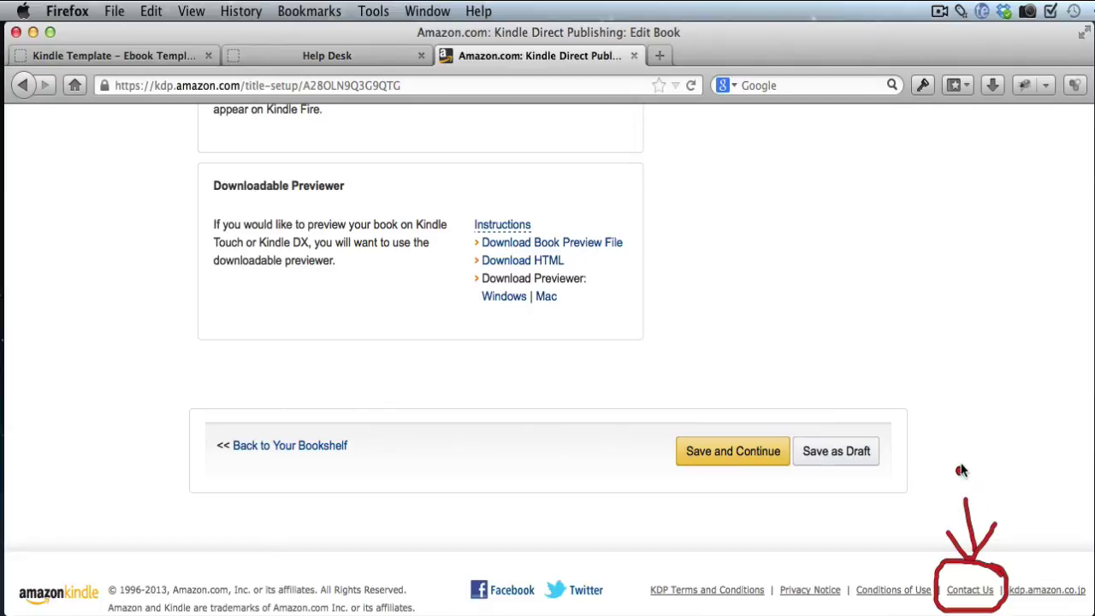
mouse_move(958, 467)
left_mouse_down()
mouse_move(971, 564)
mouse_move(963, 471)
left_mouse_up()
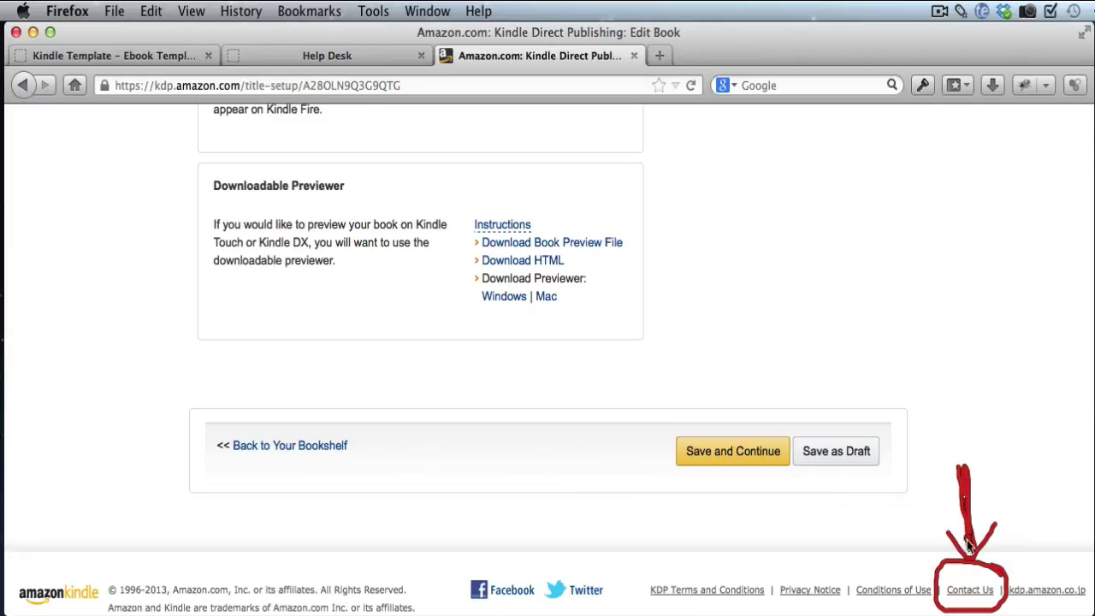
key("Escape")
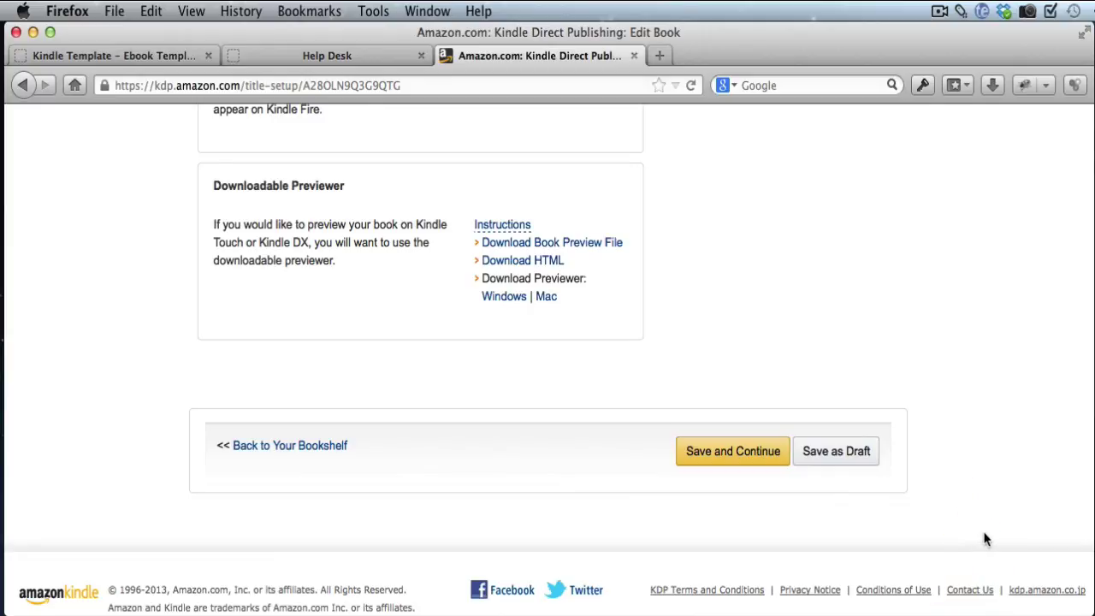